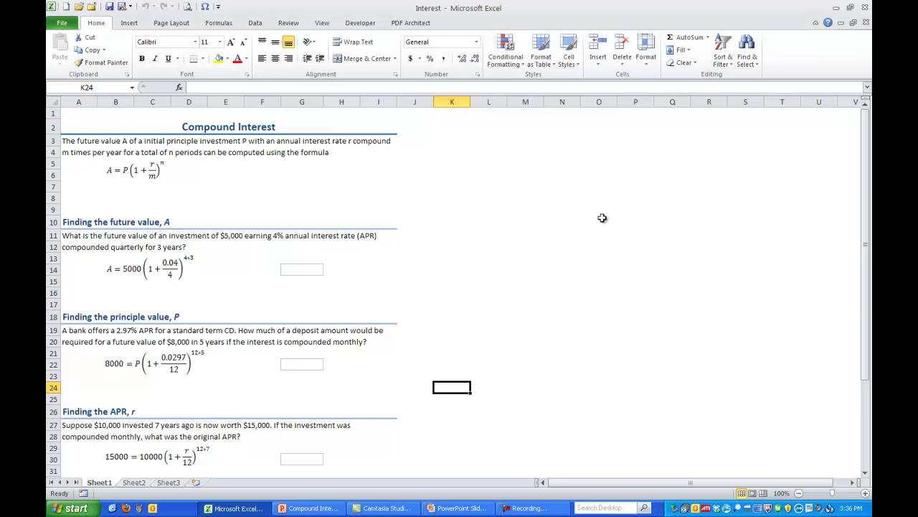
Step: Zoom the worksheet to 140% and select answer cell G14 for the future value question
click(865, 493)
click(865, 493)
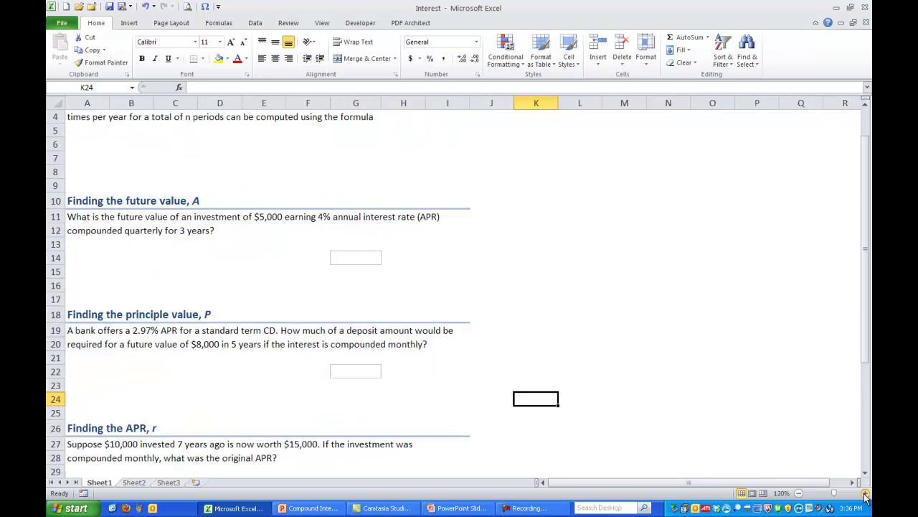
click(865, 493)
click(865, 493)
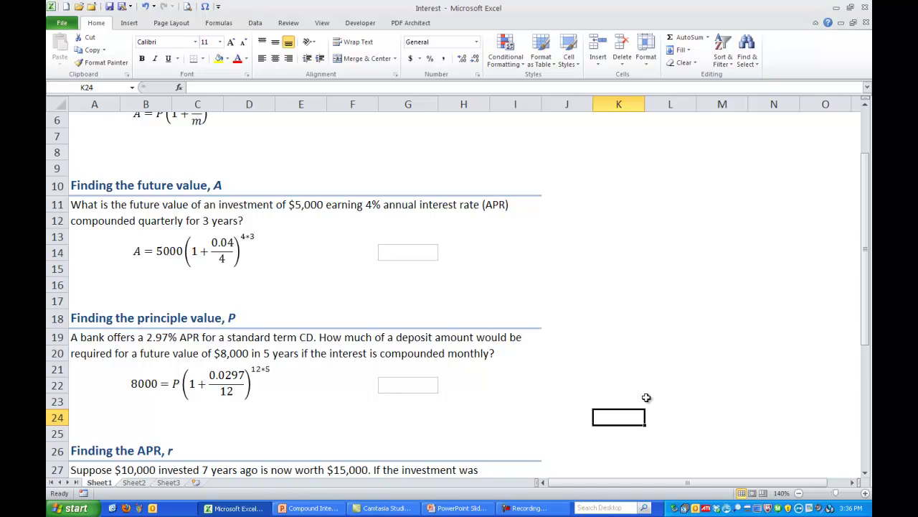
scroll(646, 397, up, 2)
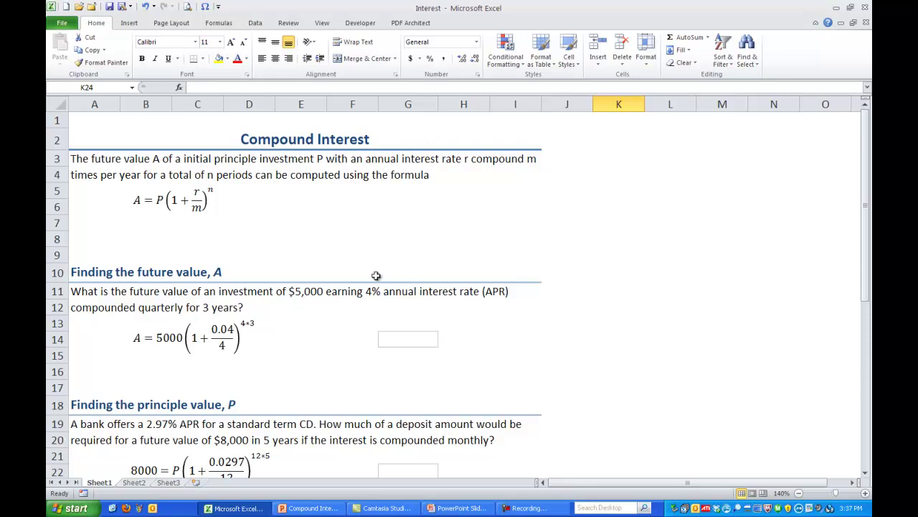
click(410, 338)
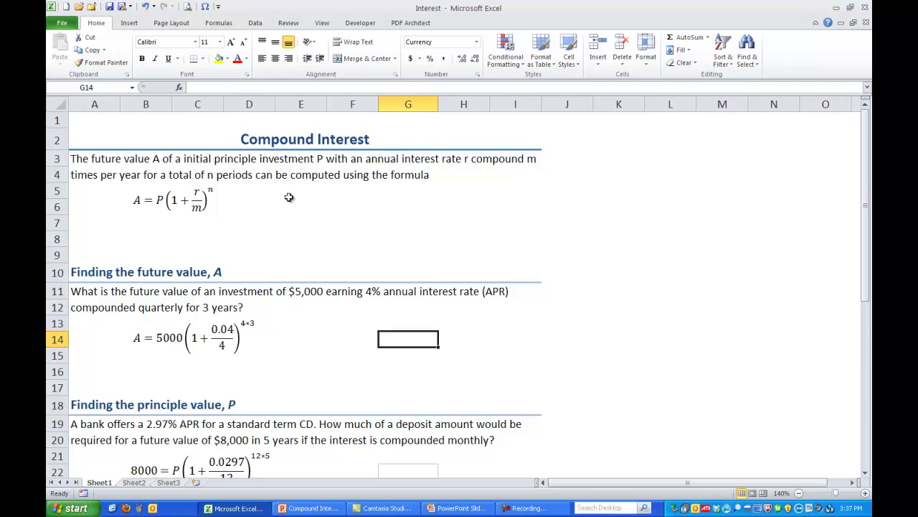
Step: Open Insert Function for G14 and search for 'fv'
click(179, 88)
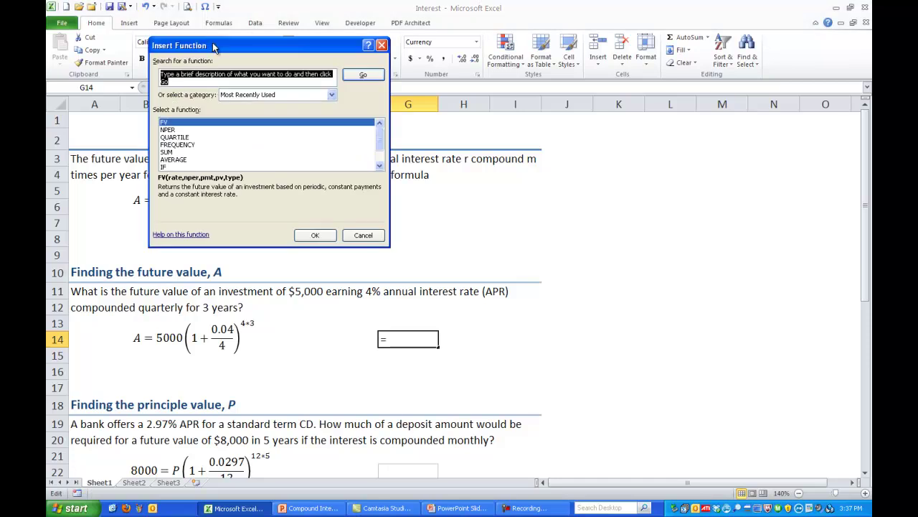
drag(212, 47, 318, 99)
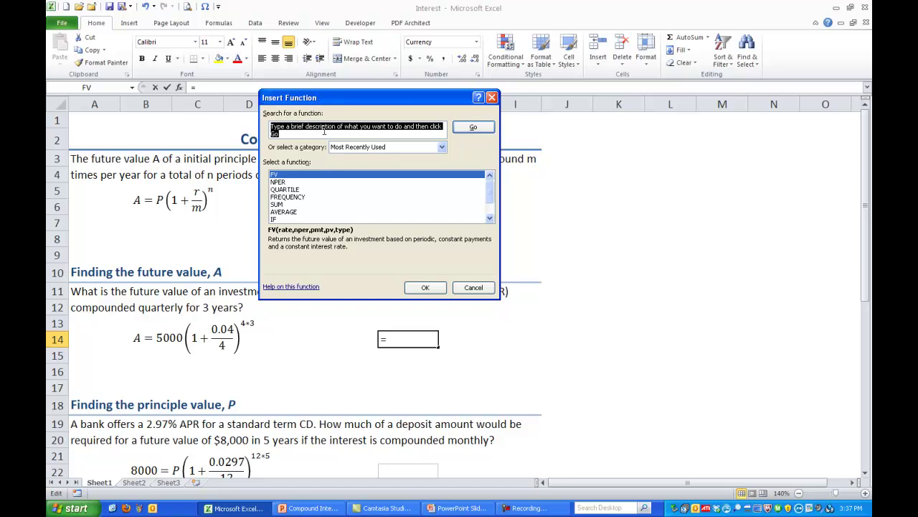
text(f)
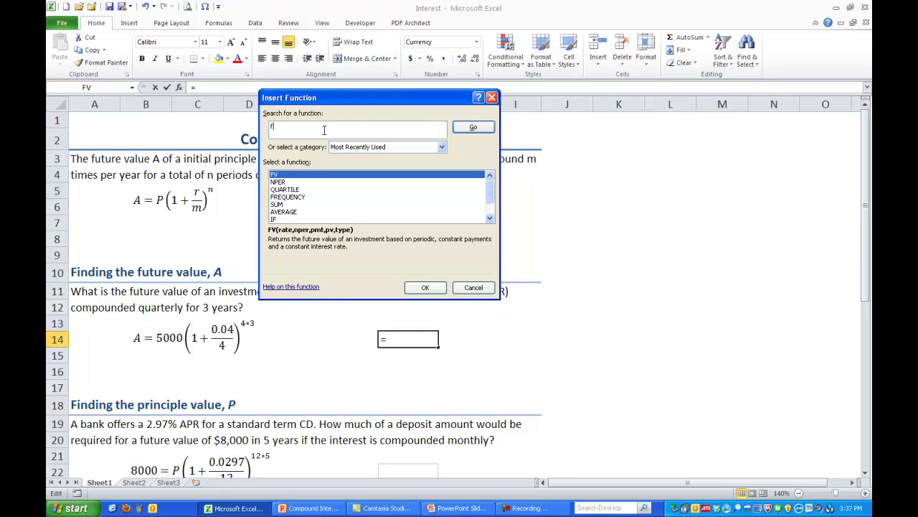
text(v)
key(Tab)
key(Return)
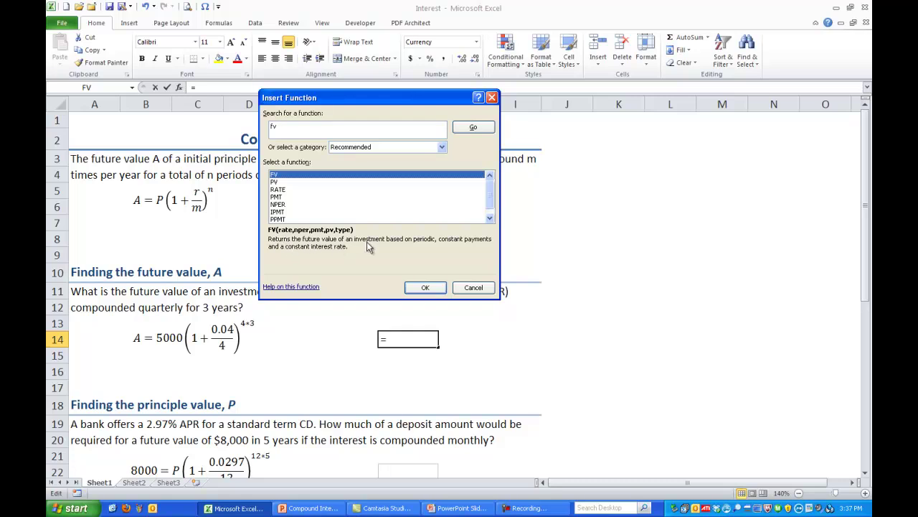
Step: Insert FV with rate 4%/4, nper 4*3, pmt 0 and pv -5000
click(426, 288)
drag(322, 104, 499, 111)
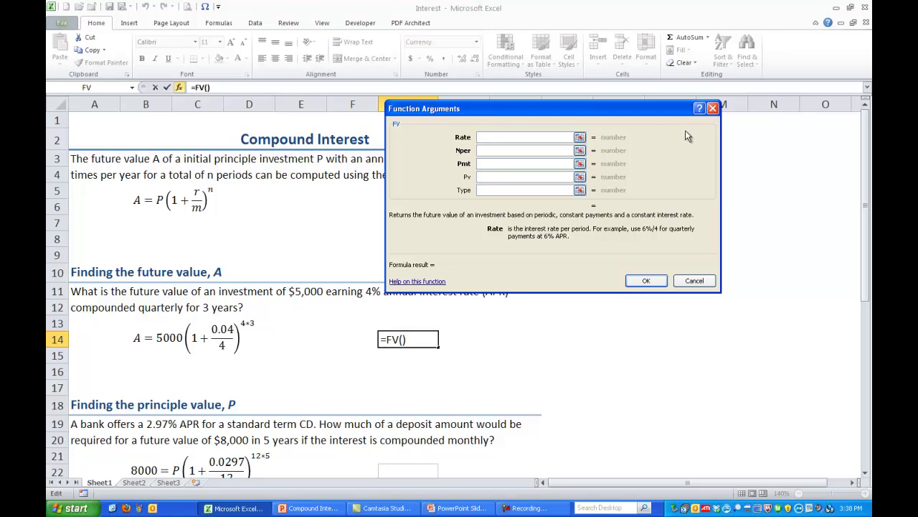
text(4%)
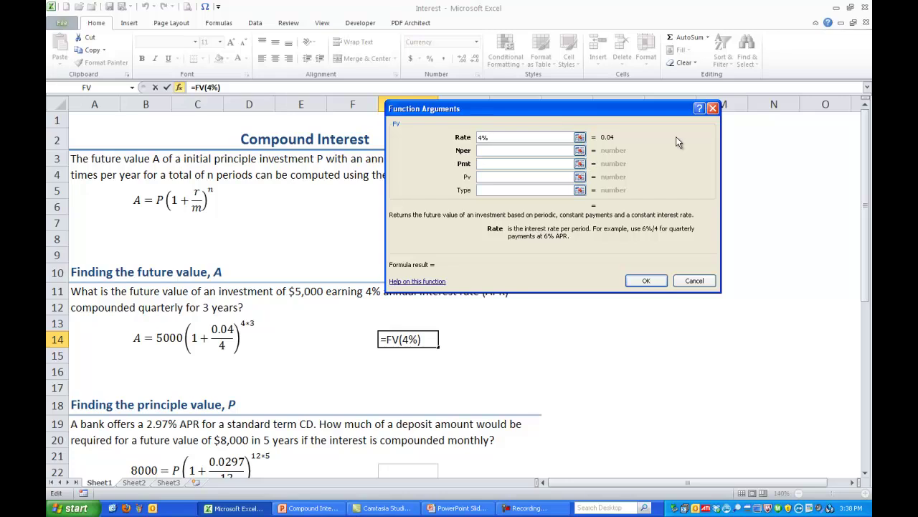
text(/4)
click(539, 153)
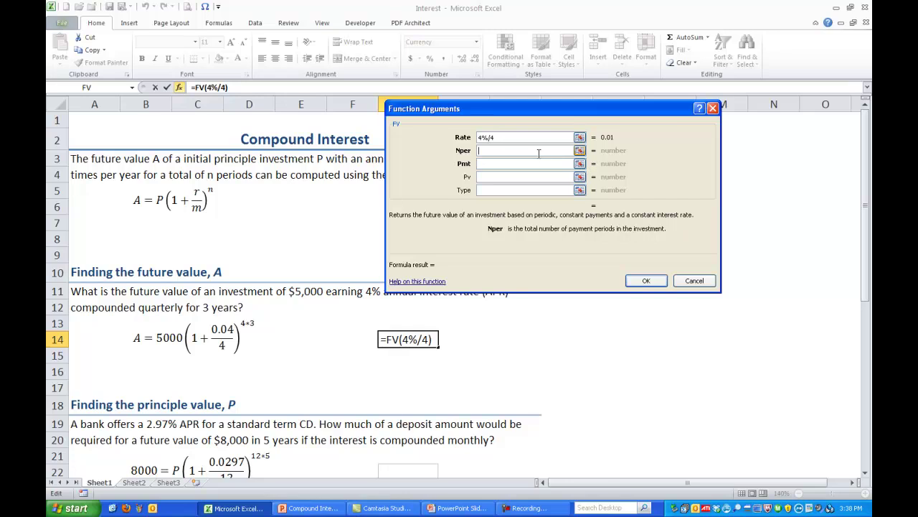
text(4)
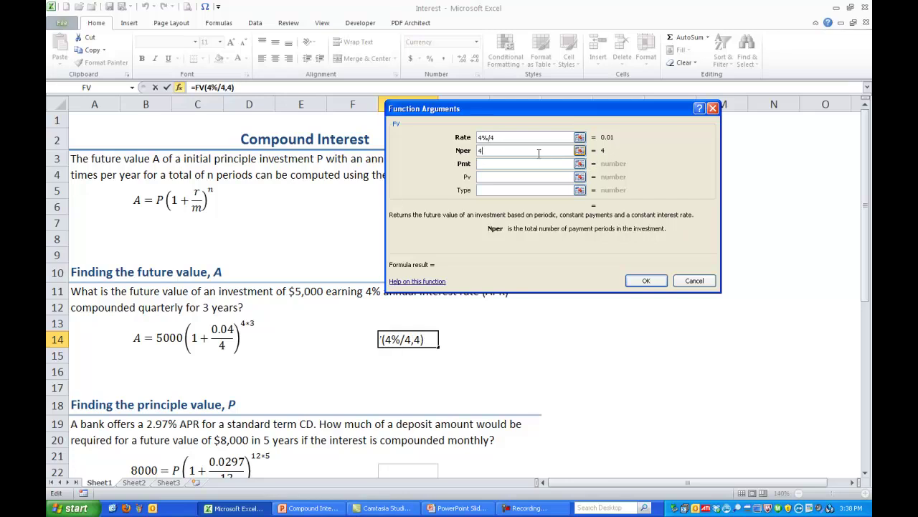
text(*3)
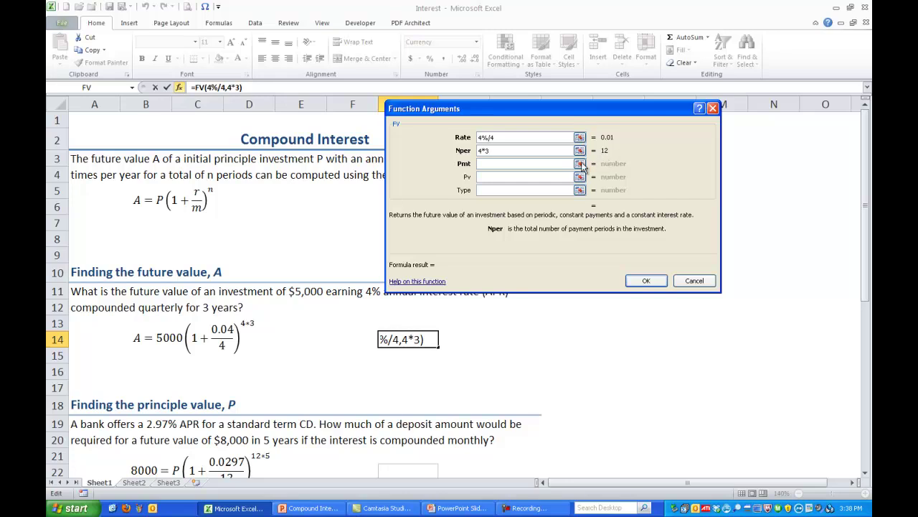
click(498, 164)
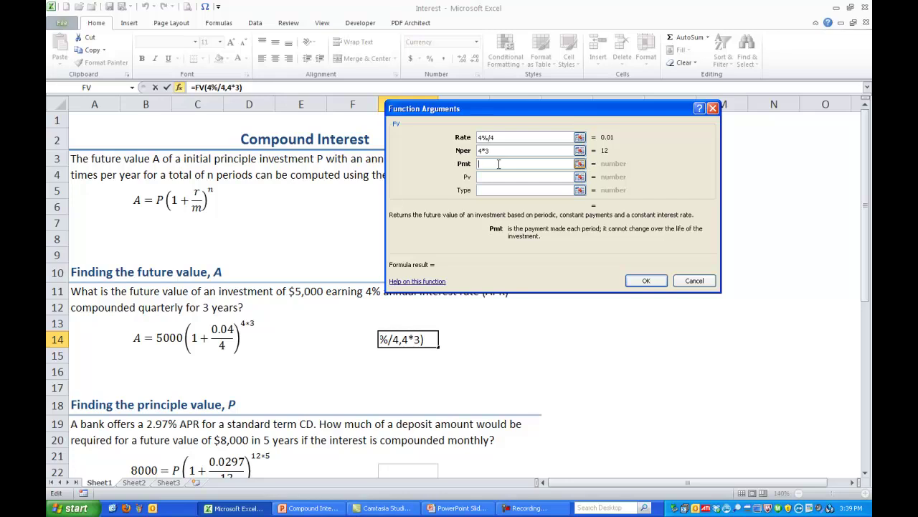
text(0)
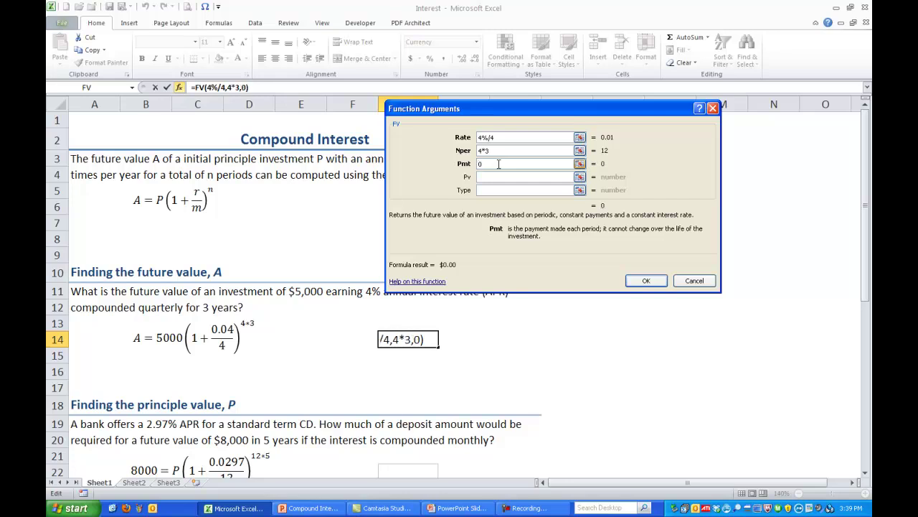
click(505, 176)
click(519, 176)
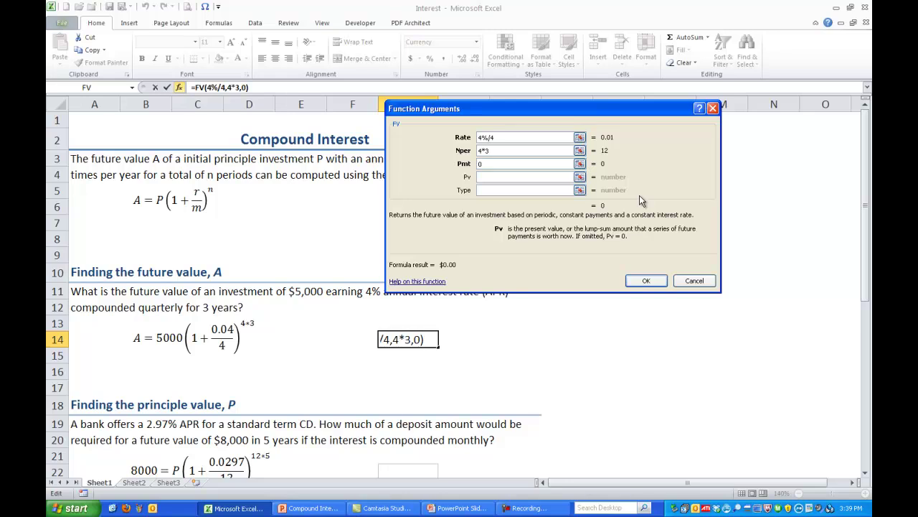
text(-50)
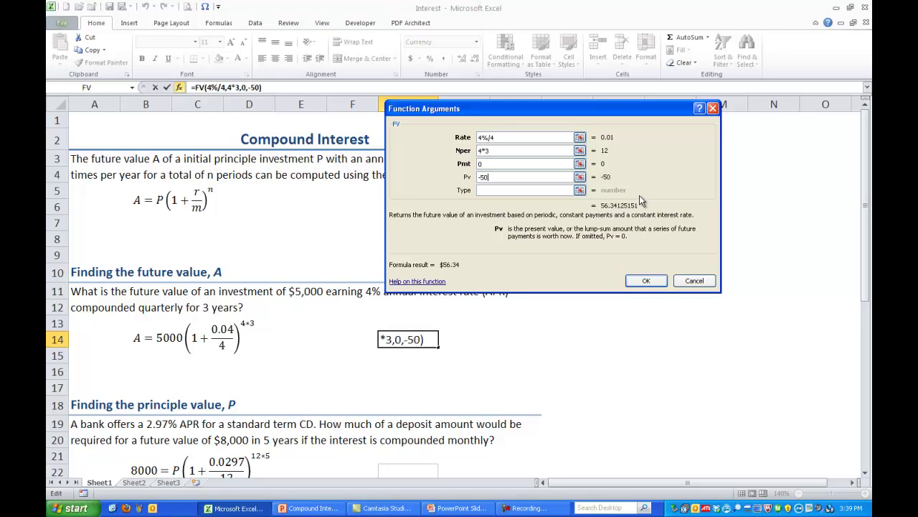
text(00)
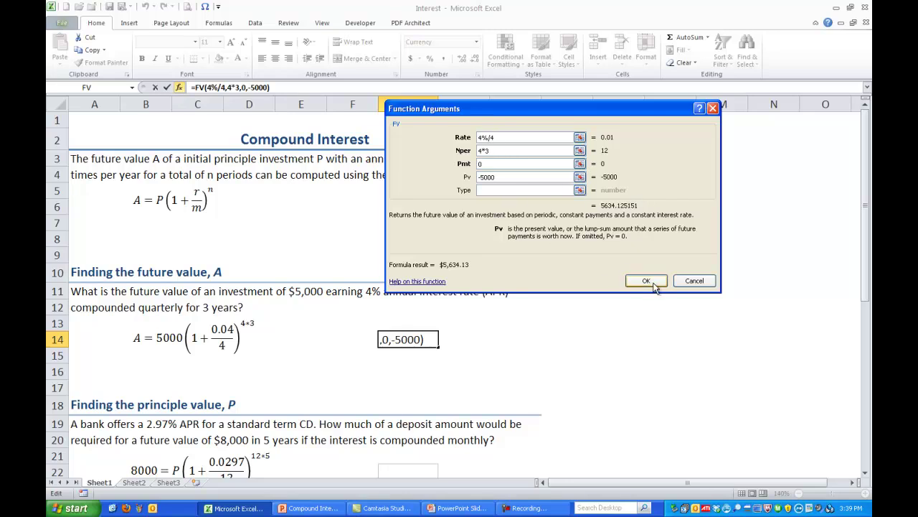
Step: Confirm the FV formula so G14 shows $5,634.13, then select answer cell G22
click(654, 282)
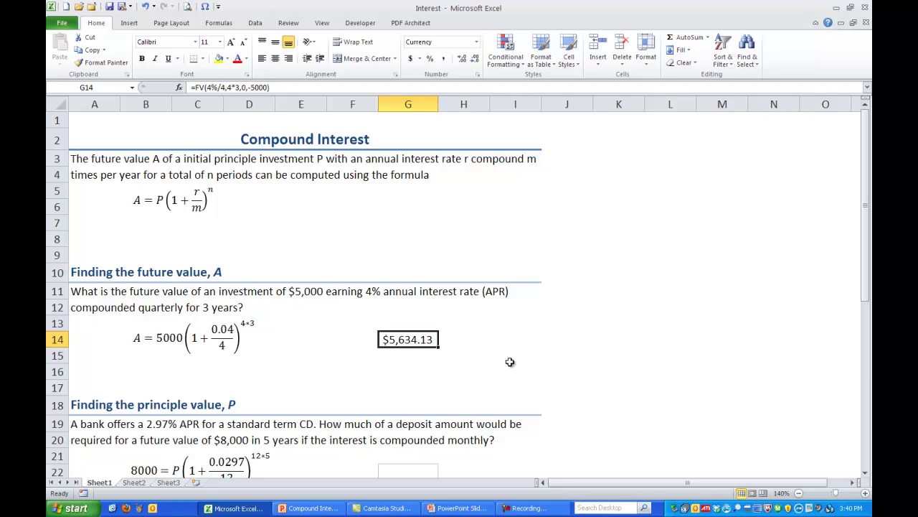
scroll(510, 358, down, 4)
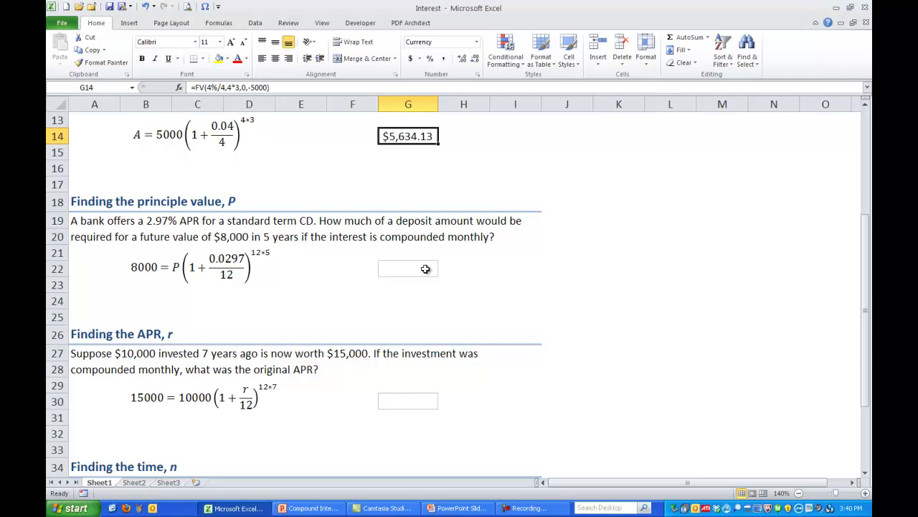
click(425, 268)
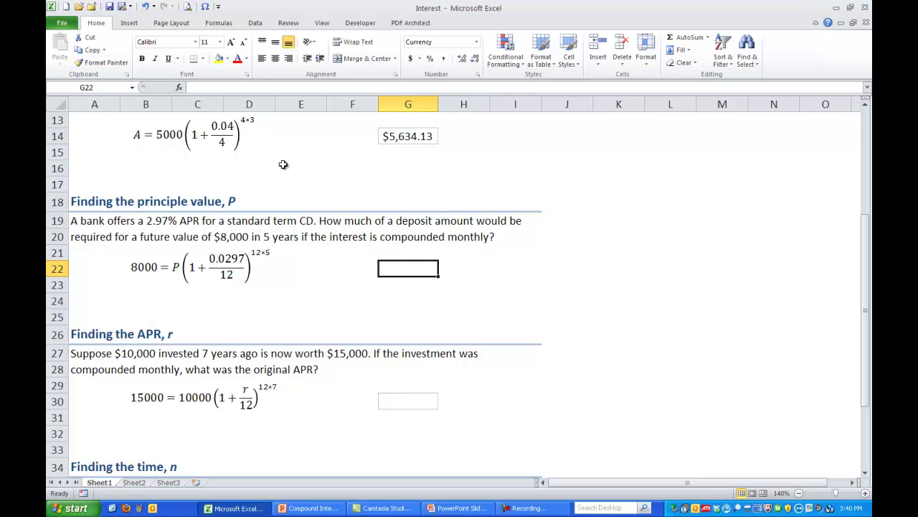
Step: Search Insert Function for 'pv' to answer cell G22
click(179, 87)
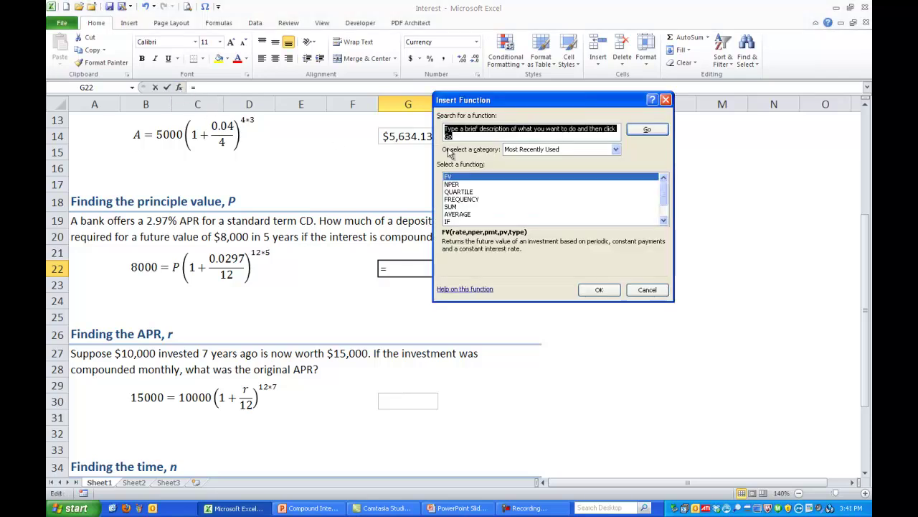
text(pv)
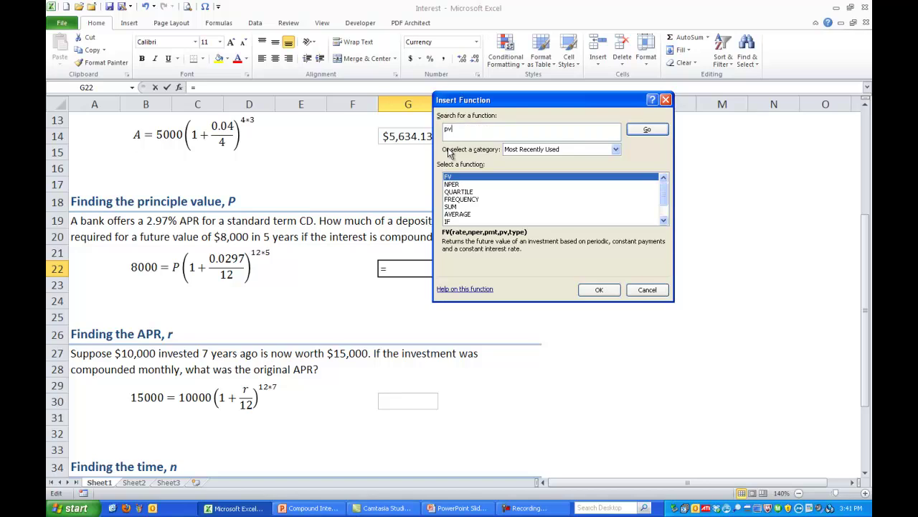
click(646, 132)
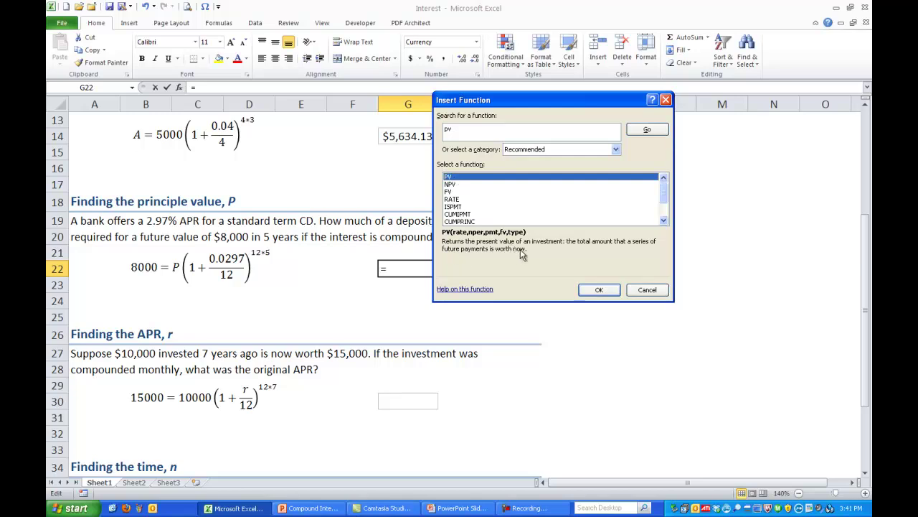
Step: Insert PV with rate 2.97%/12, nper 12*5, pmt 0 and fv 8000
click(600, 290)
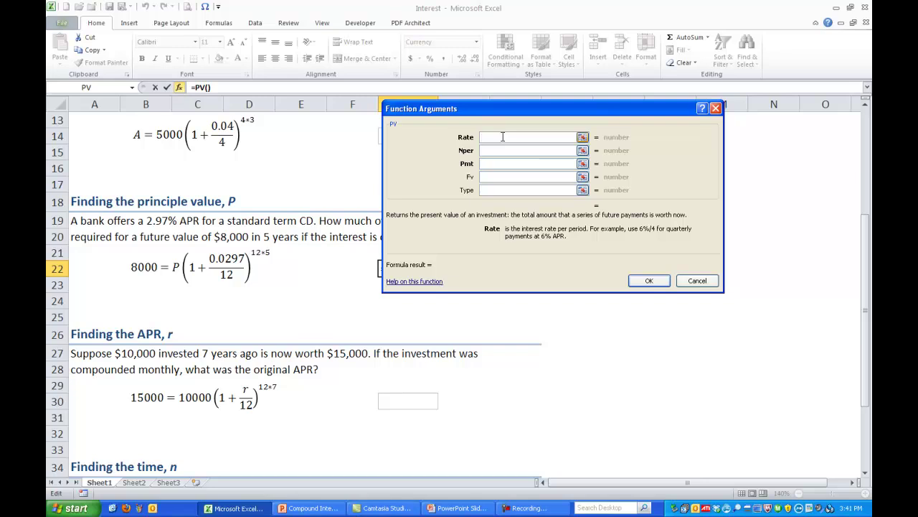
text(2.97%/12)
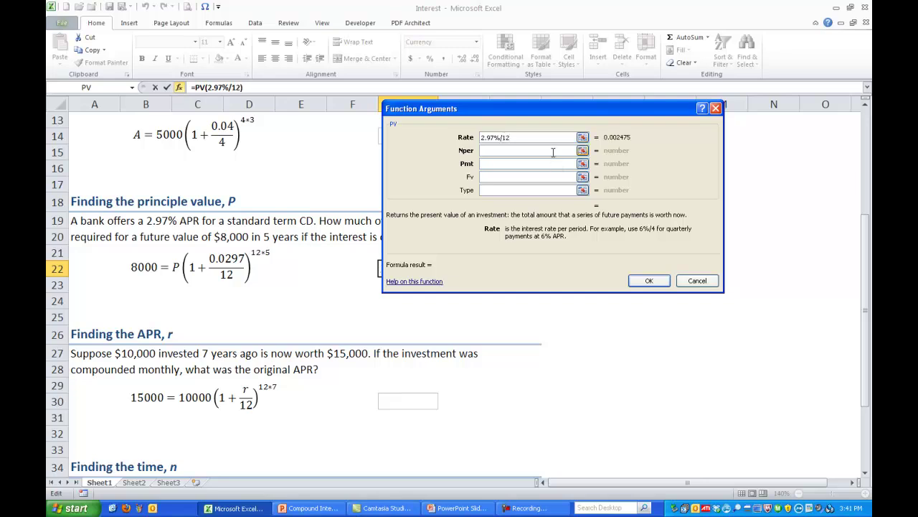
click(553, 150)
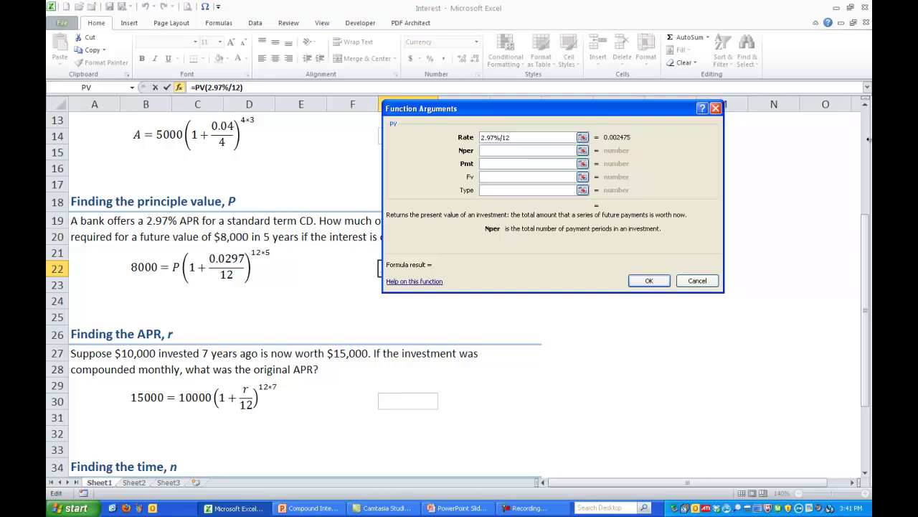
text(12*5)
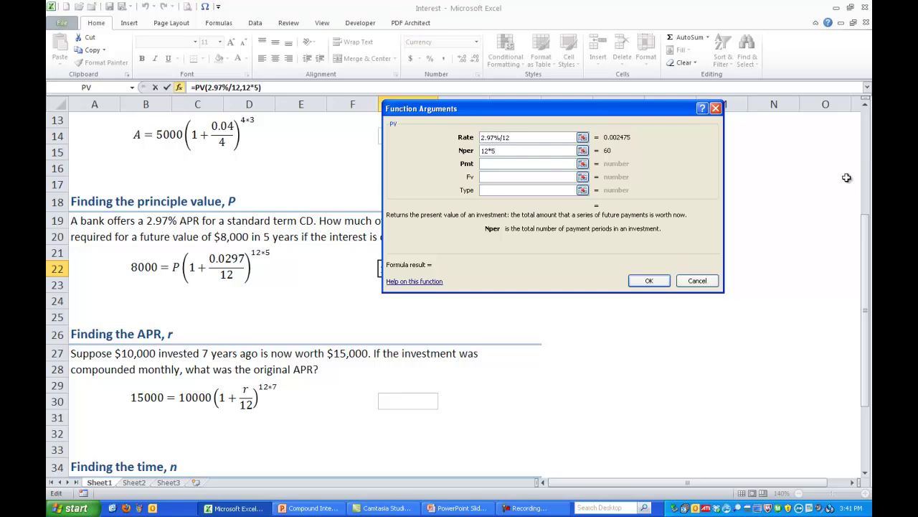
click(555, 162)
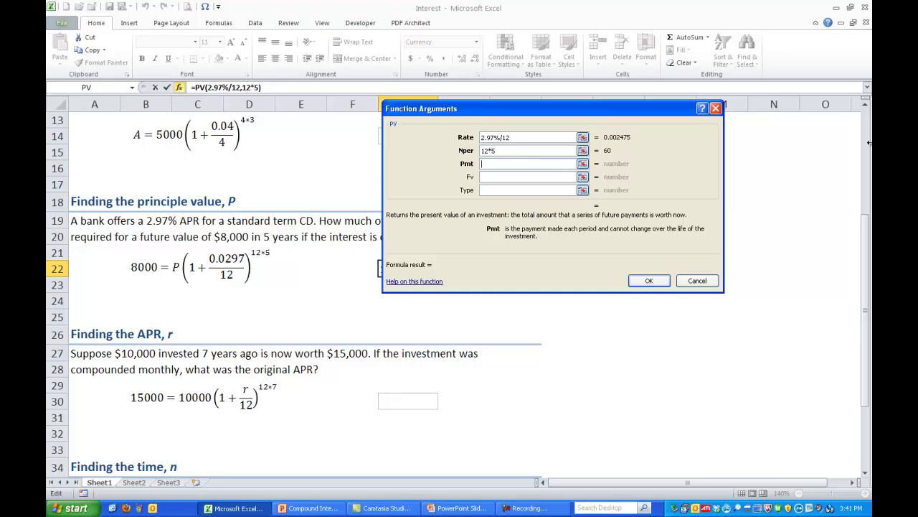
text(0)
click(552, 177)
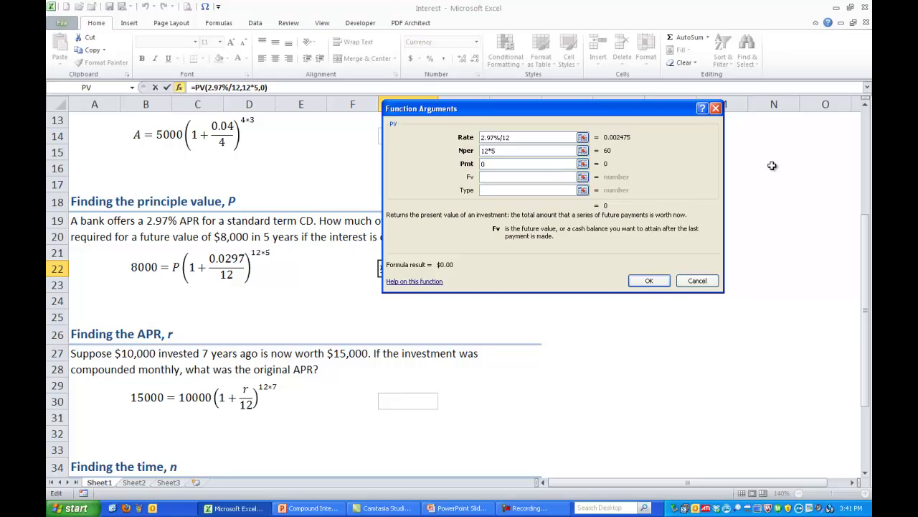
text(8000)
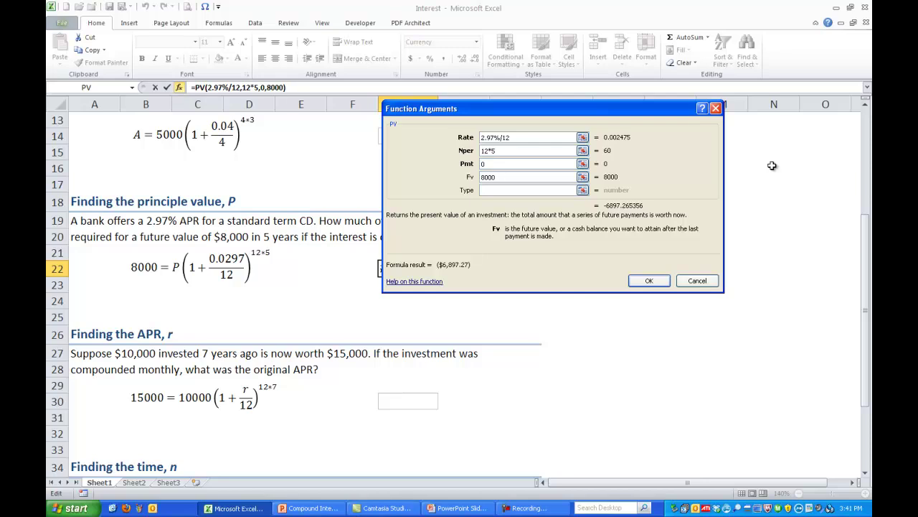
Step: Confirm the PV formula in G22 and widen column G to show ($6,897.27)
click(650, 281)
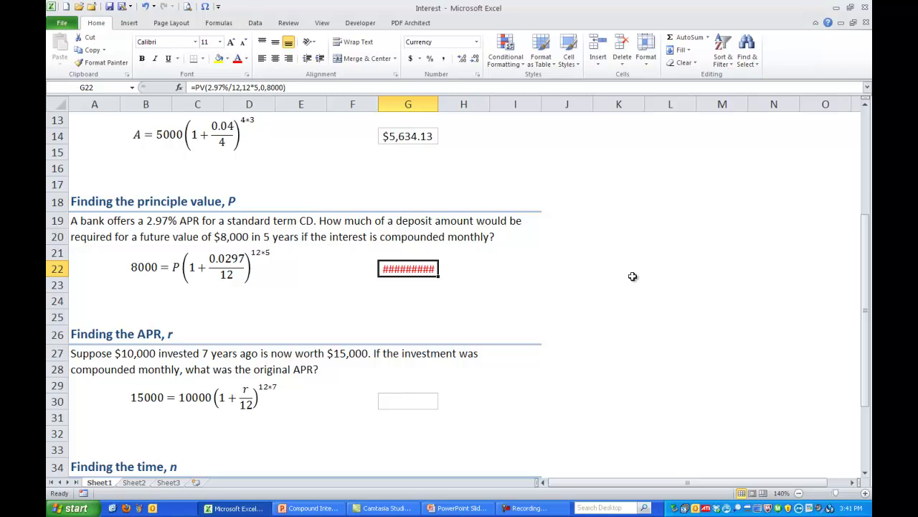
mouse_move(430, 275)
drag(436, 102, 449, 103)
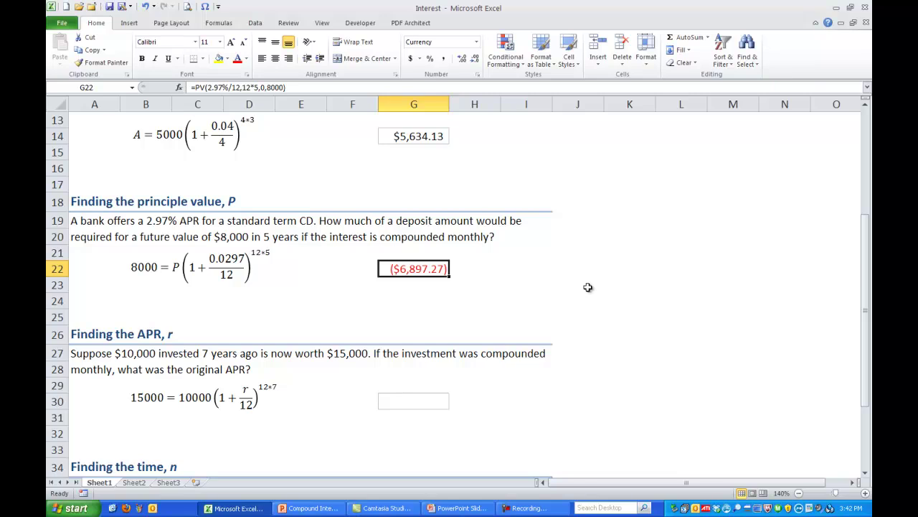
Step: Scroll down to the APR problem and select answer cell G30
scroll(582, 312, down, 3)
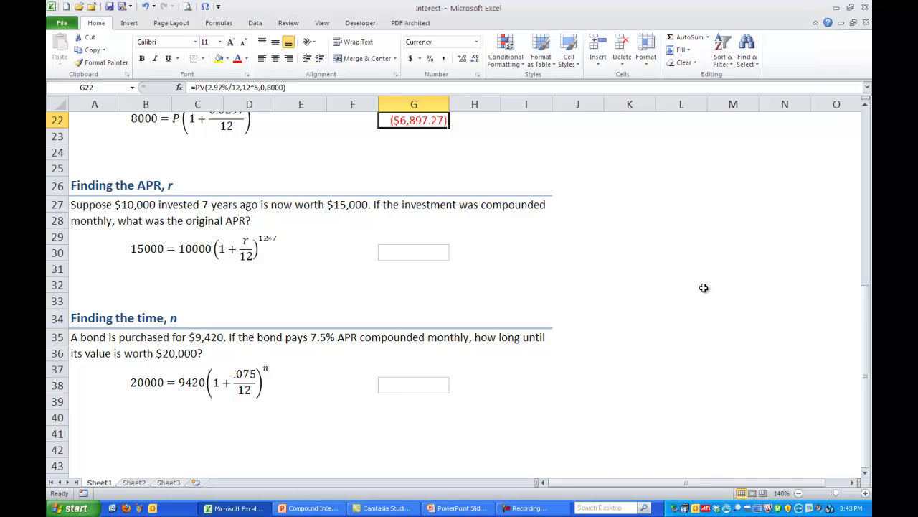
click(425, 253)
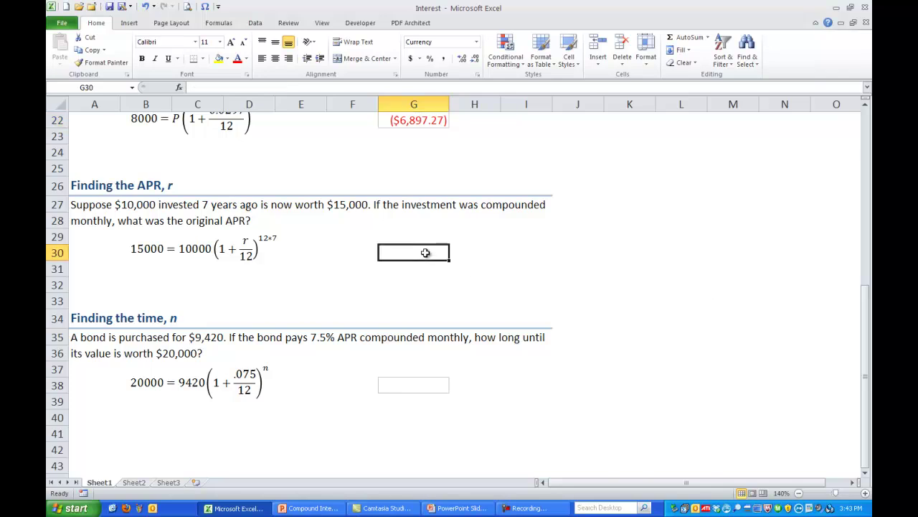
Step: Search Insert Function for 'rate' and insert RATE into G30
click(179, 87)
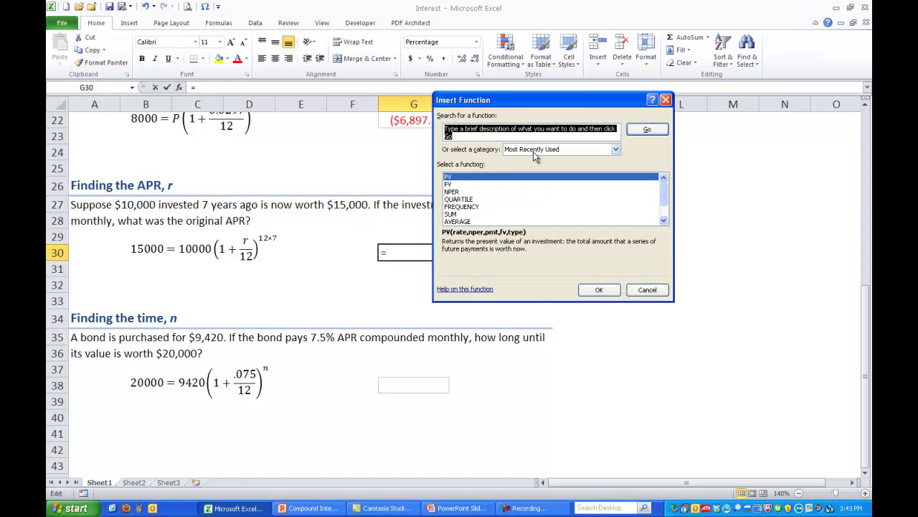
text(rate)
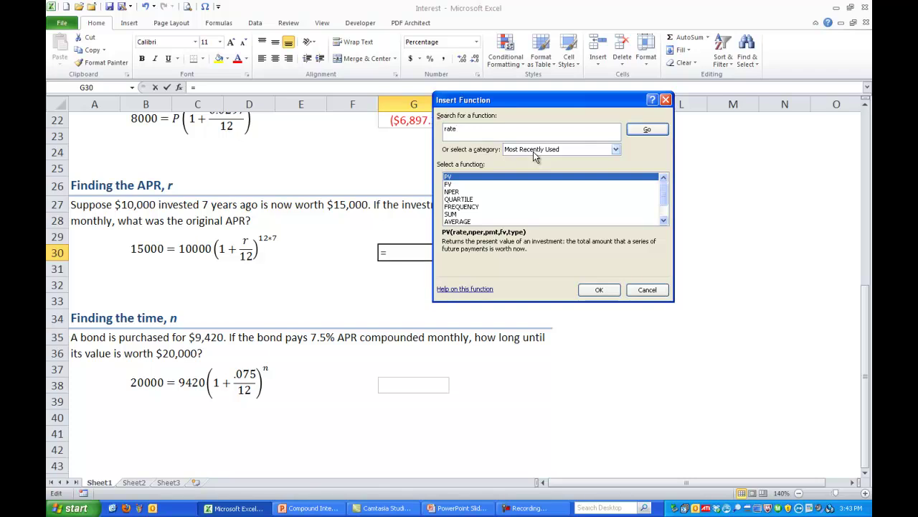
click(648, 129)
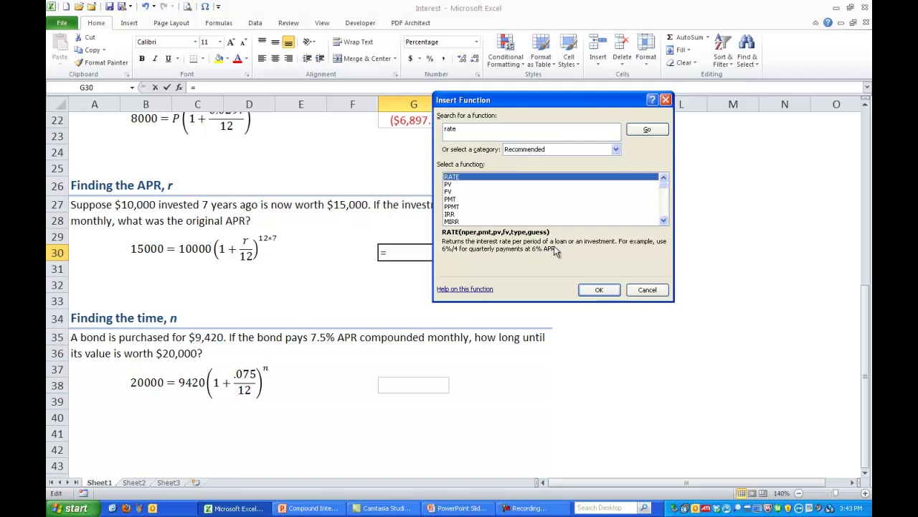
click(599, 291)
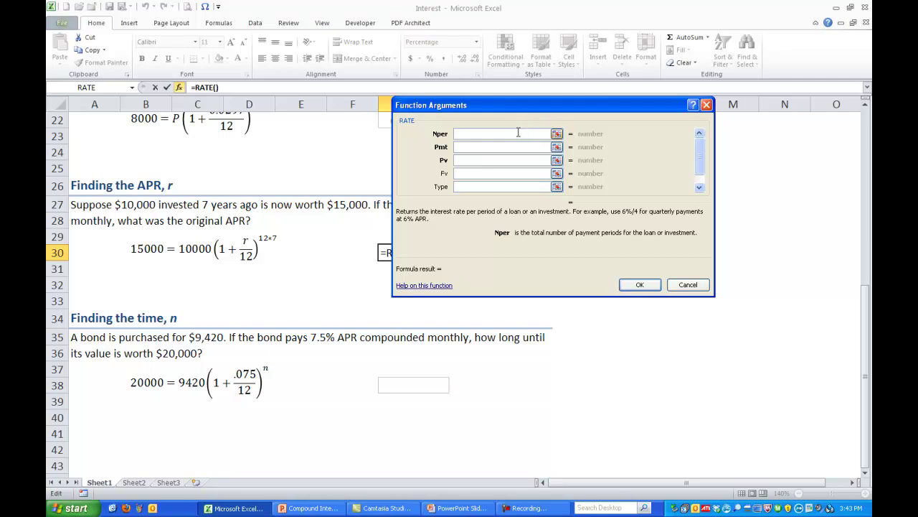
Step: Give RATE nper 12*7, pmt 0, pv -10000 and fv 15000, showing 0.484%
text(12*7)
click(499, 148)
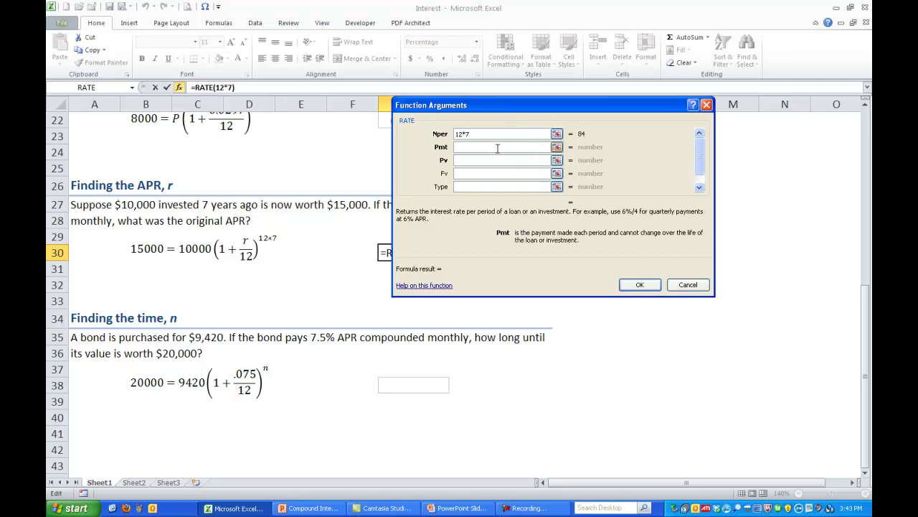
text(0)
click(496, 160)
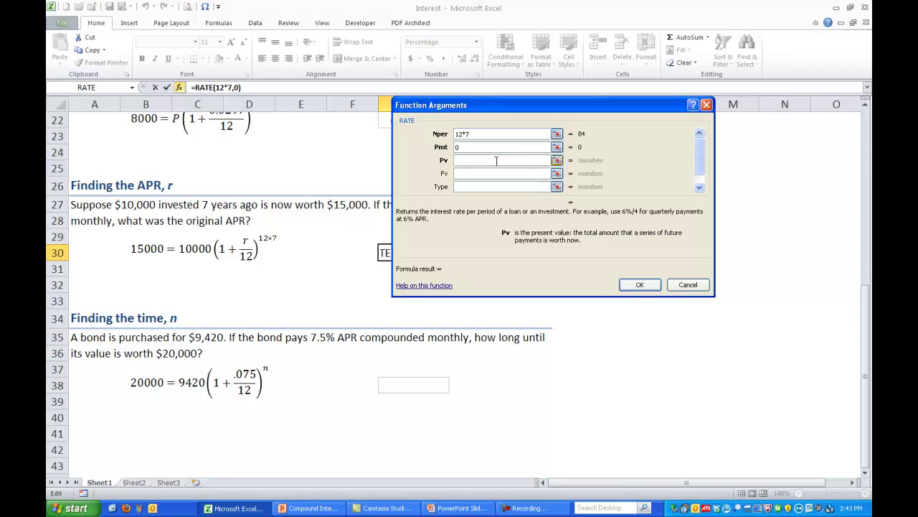
text(-10000)
click(501, 174)
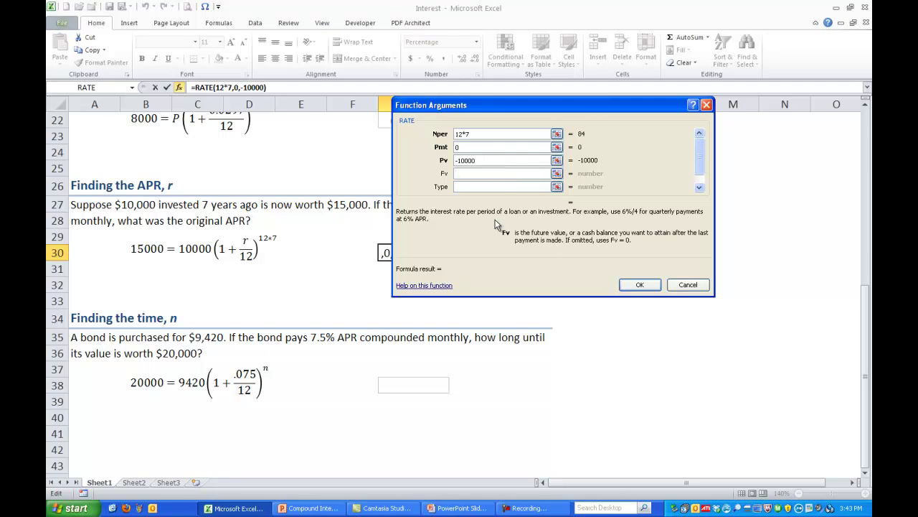
text(1500)
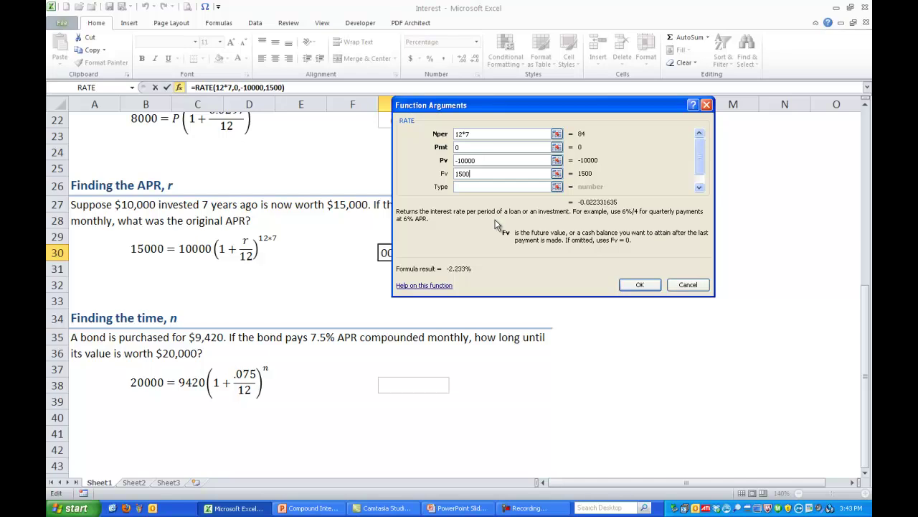
text(0)
click(647, 289)
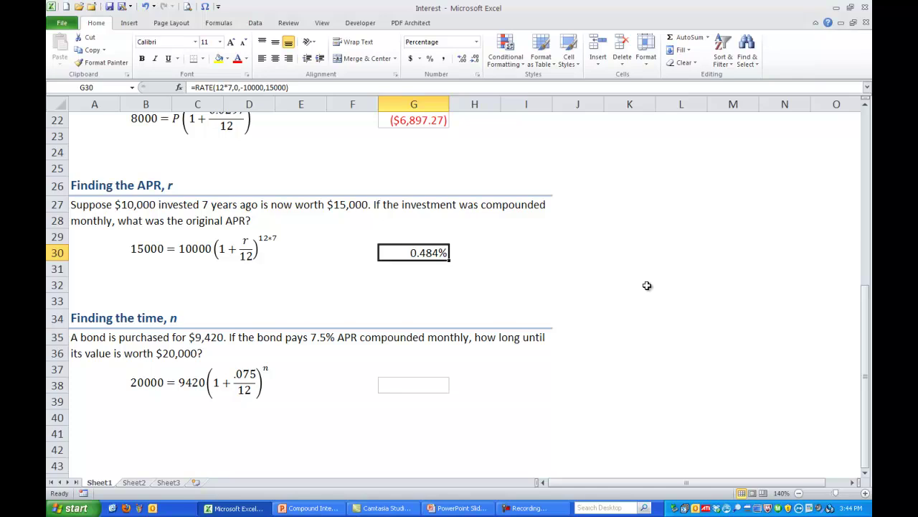
Step: Enter =G30*12 in G31 to get the annual rate 0.05806361
click(430, 271)
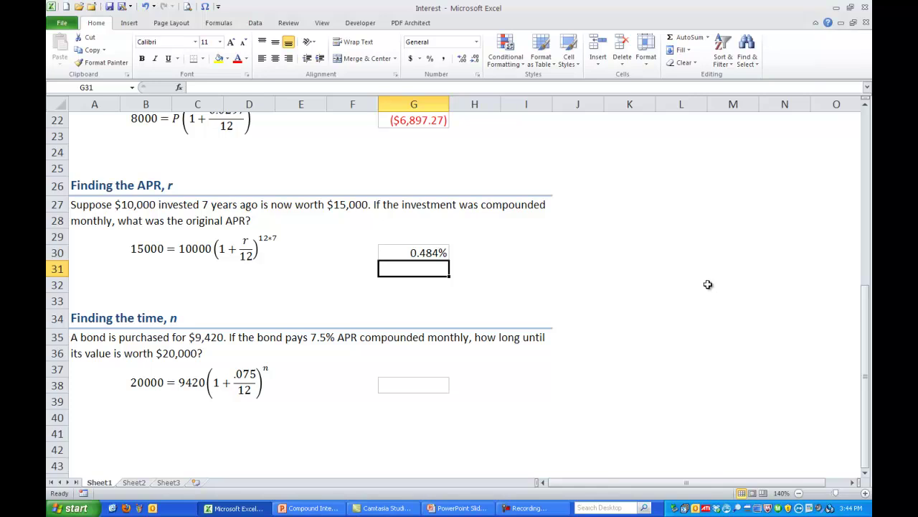
text(=)
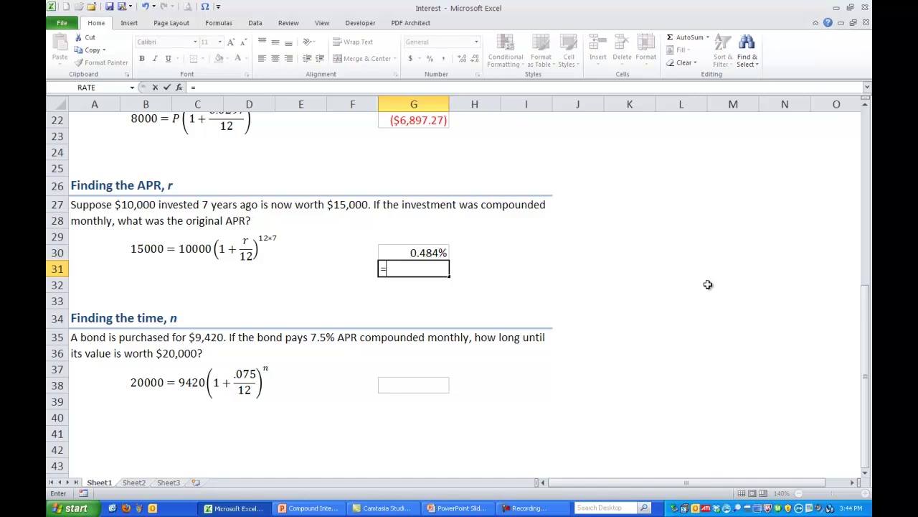
click(402, 253)
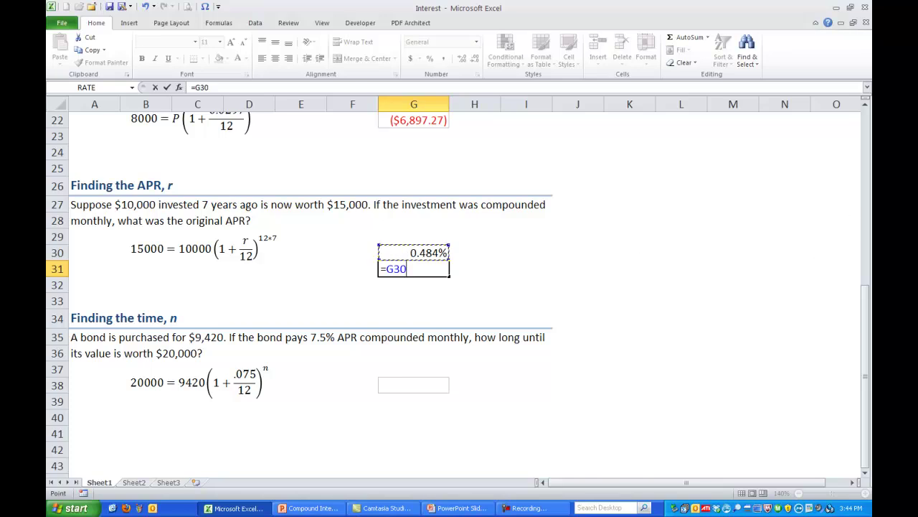
text(*12)
key(Return)
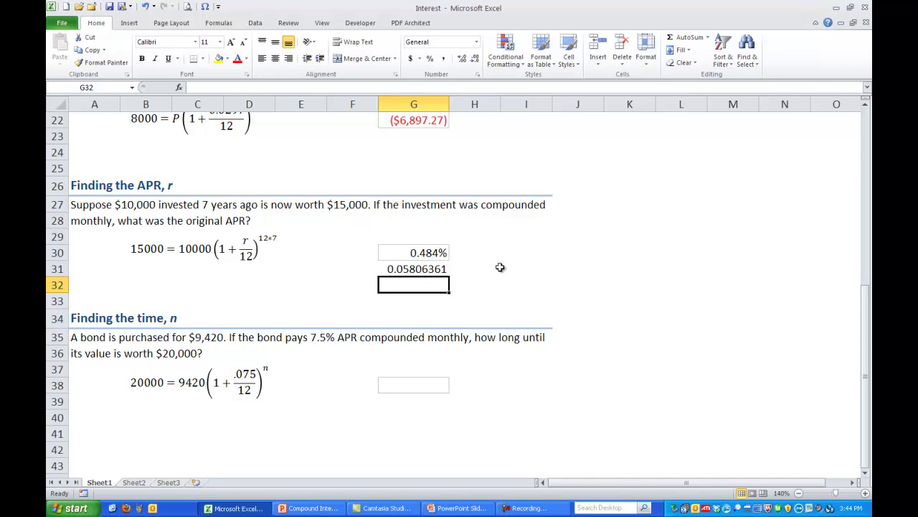
Step: Scroll down to the 'Finding the time, n' bond problem and select answer cell G38
scroll(500, 267, down, 4)
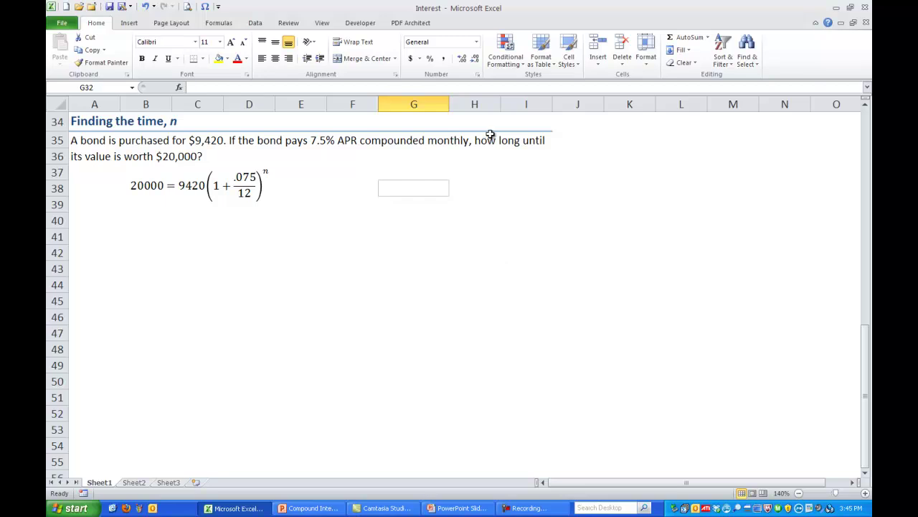
click(426, 188)
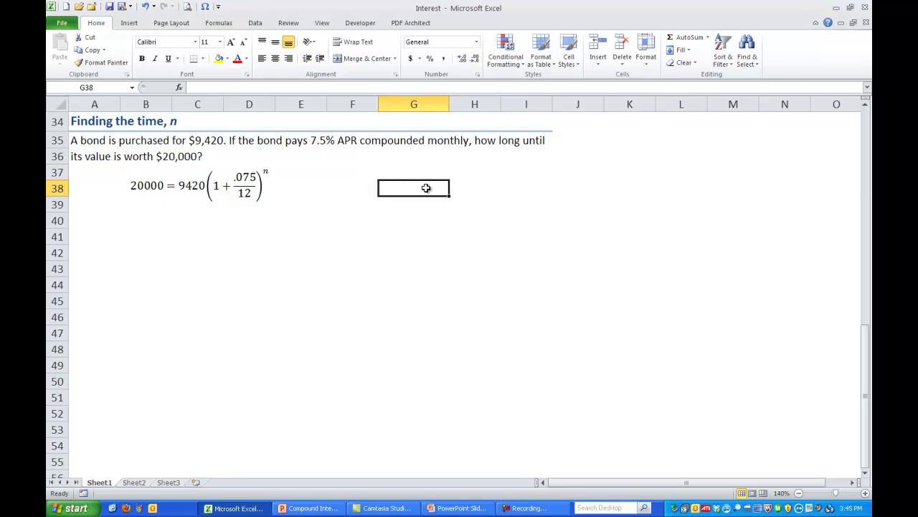
Step: Find the NPER function through the function search and insert it into G38
click(179, 88)
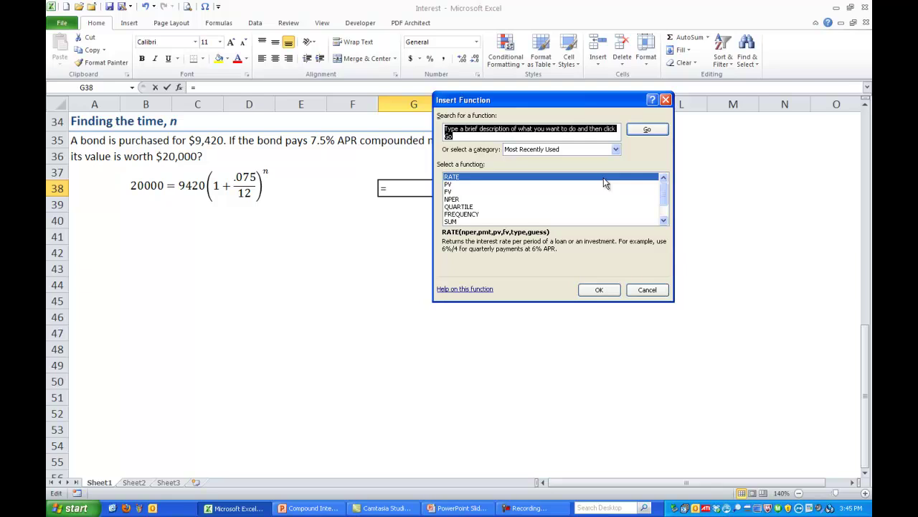
text(nper)
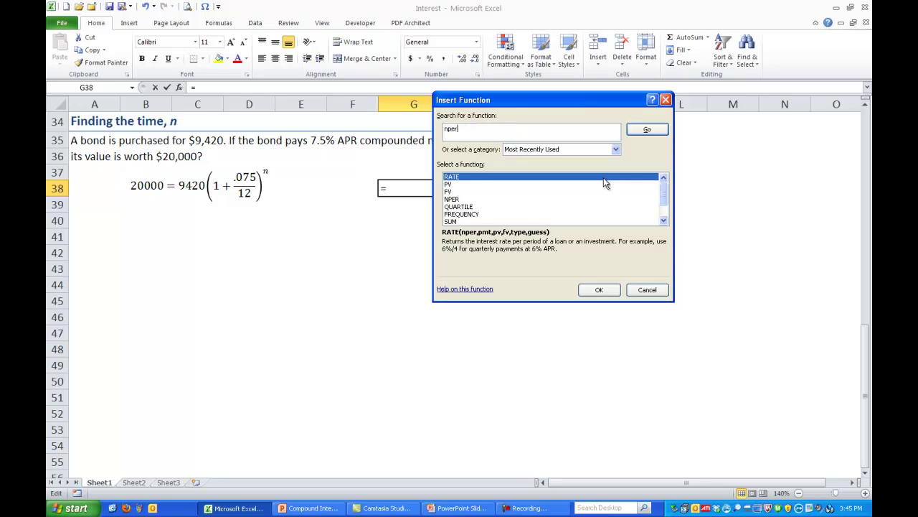
click(647, 130)
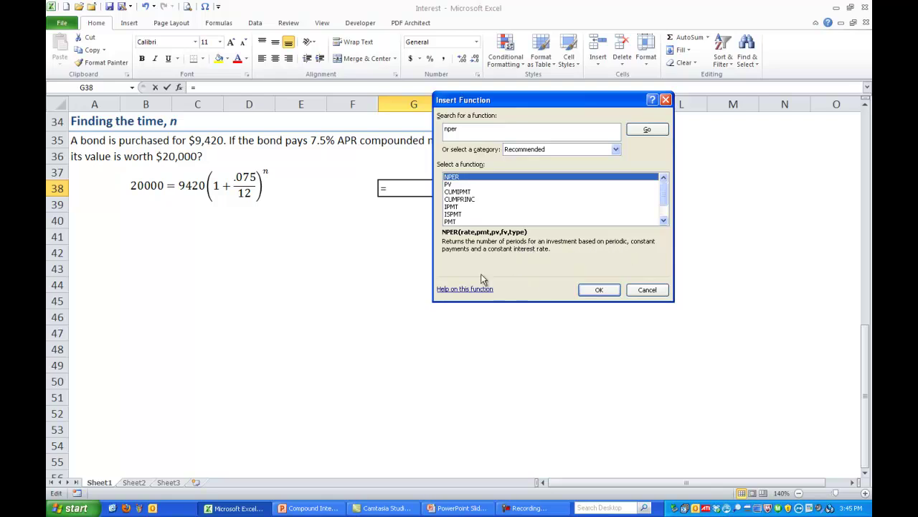
click(599, 290)
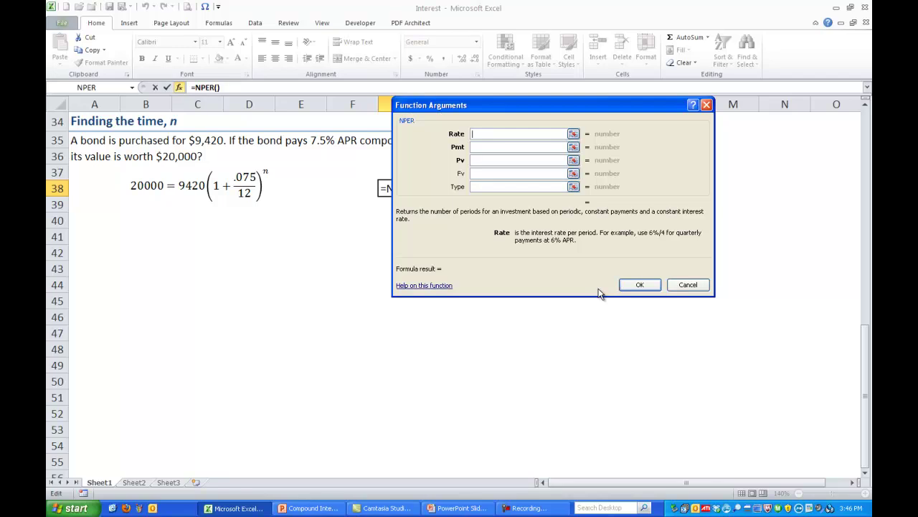
Step: Give NPER rate 7.5%/12, payment 0, present value -9420 and future value 20000, yielding 120.839607 months
text(7.5%)
drag(547, 112, 438, 229)
text(/12)
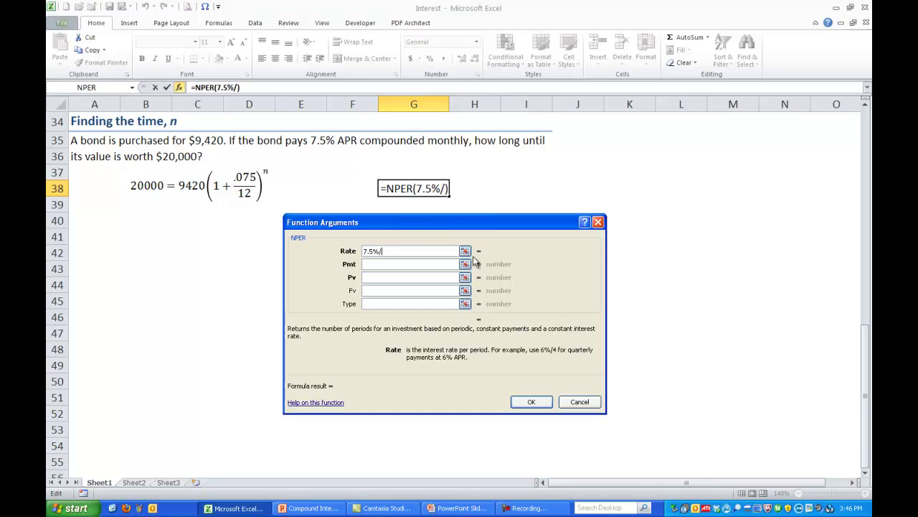
click(406, 264)
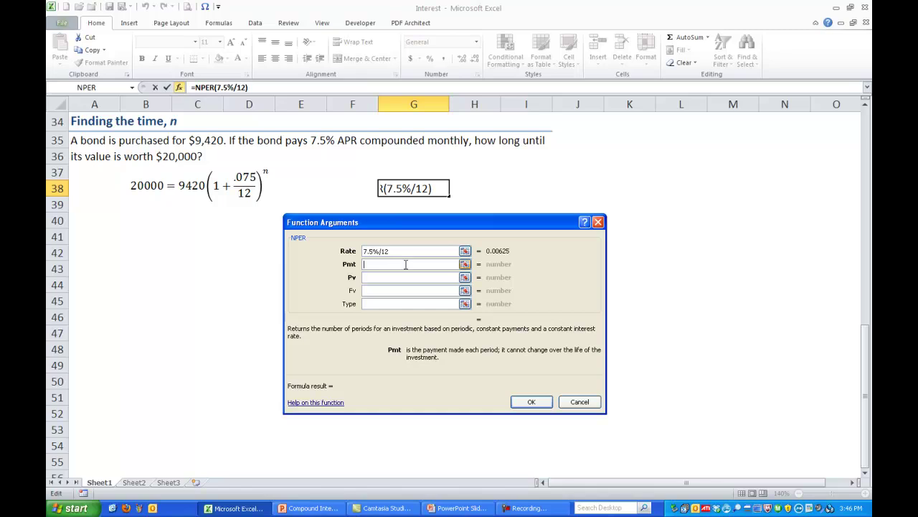
text(0)
click(402, 278)
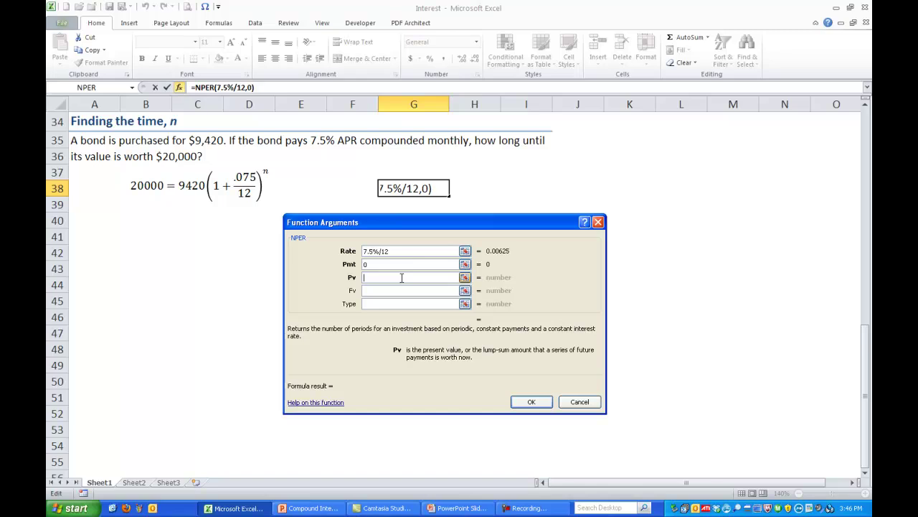
text(-9420)
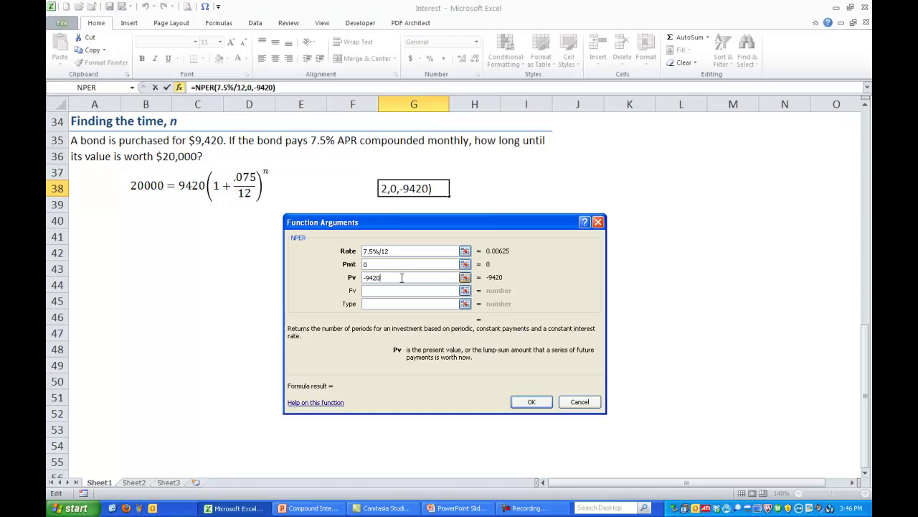
click(403, 290)
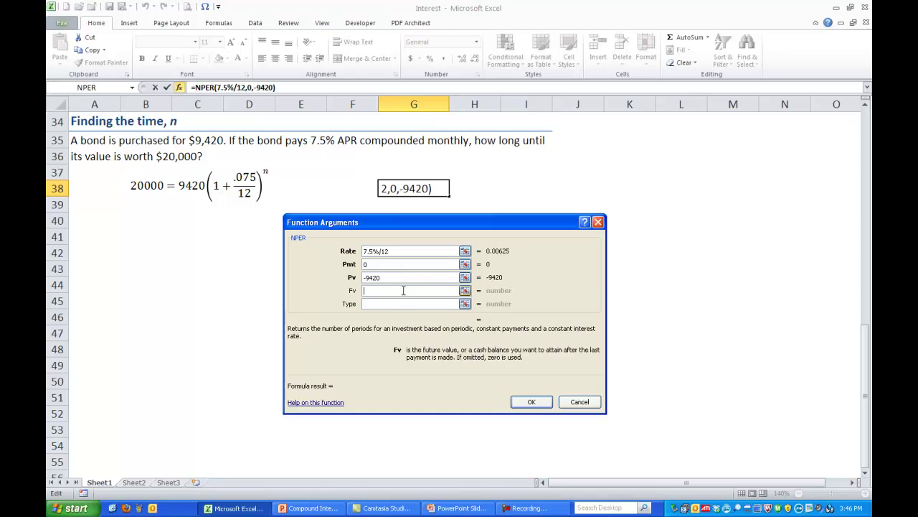
text(20000)
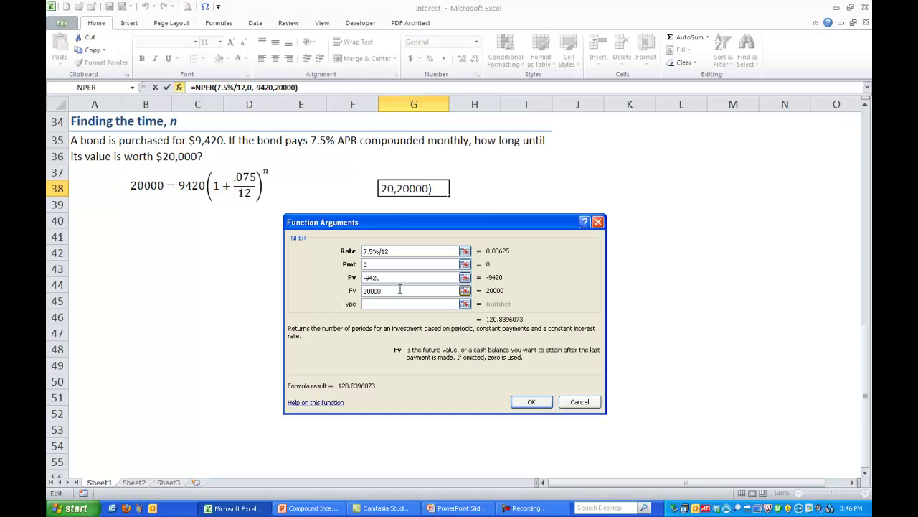
click(538, 404)
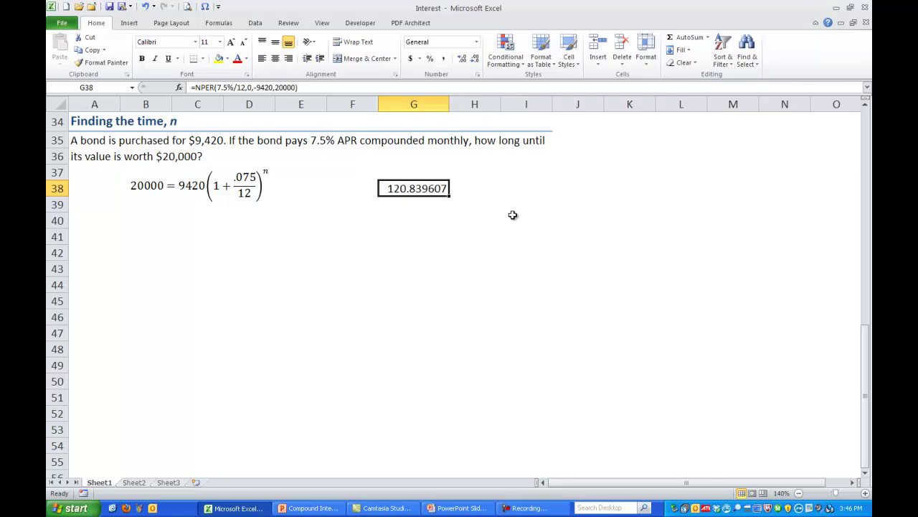
Step: Enter =G38/12 in G39, turning 120.839607 months into 10.0699673 years
key(Return)
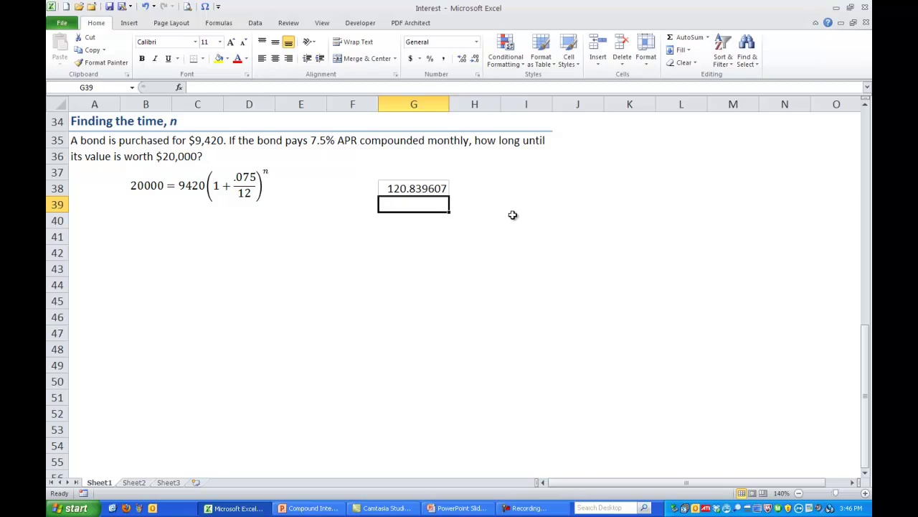
text(=)
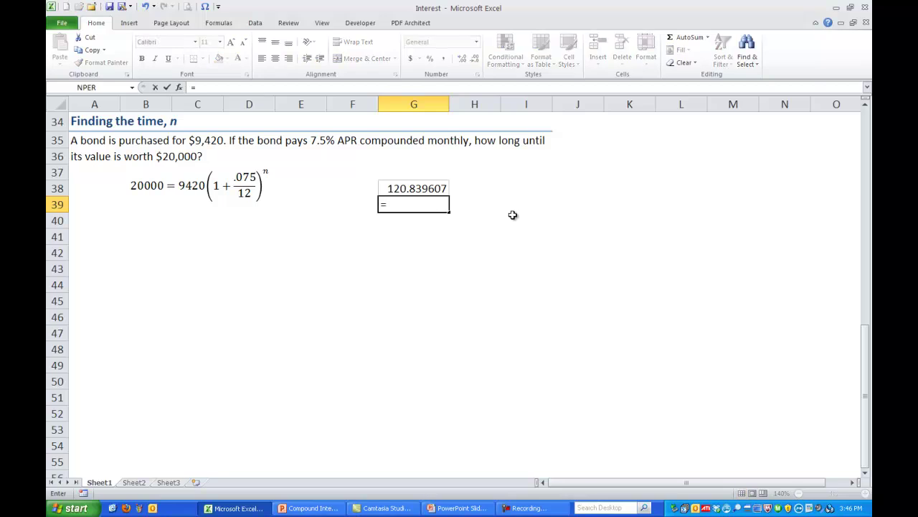
click(397, 189)
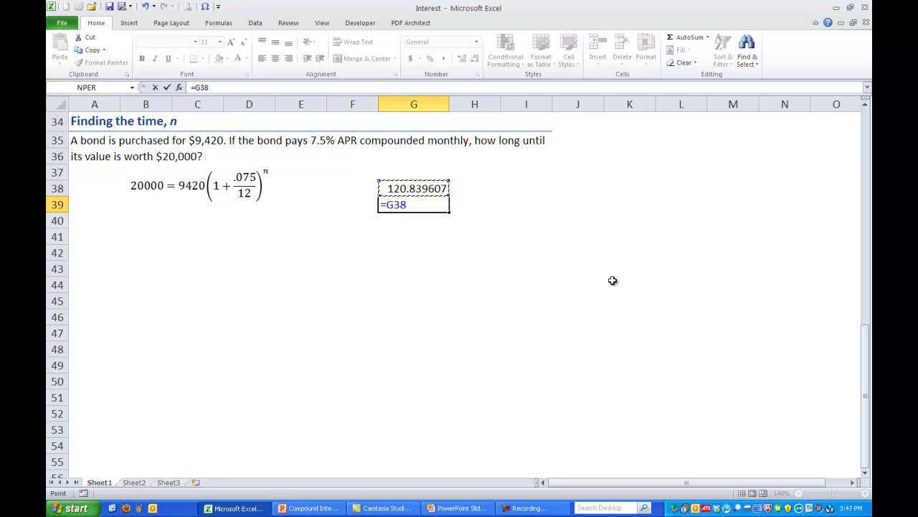
text(*)
key(BackSpace)
text(/12)
key(Return)
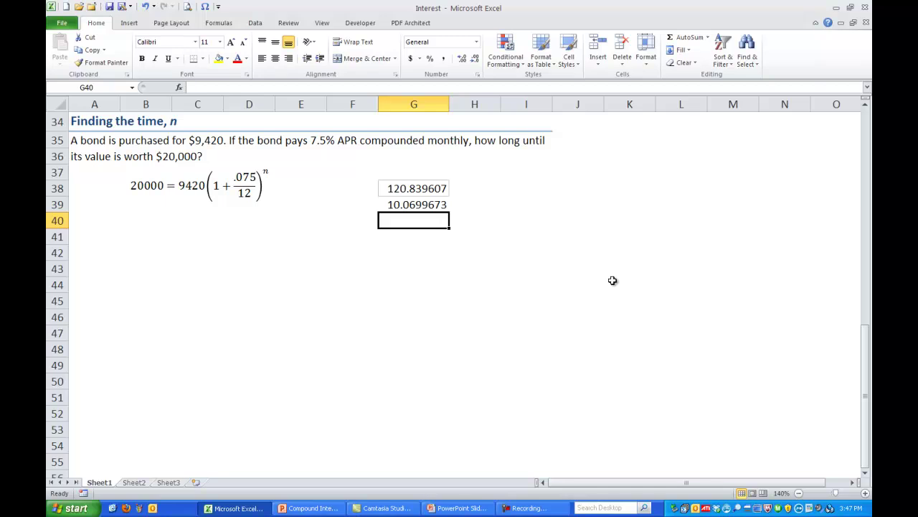